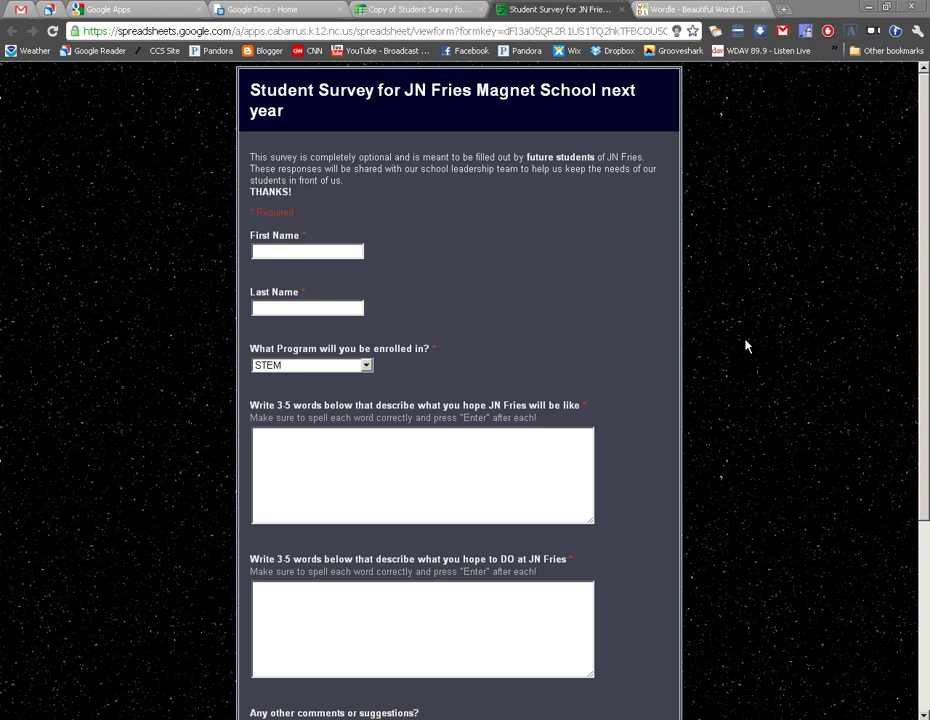
- Review the first and second word-answer boxes in the survey form
left_click(355, 490)
scroll(355, 484, "down", 1)
left_click(357, 557)
left_click(340, 397)
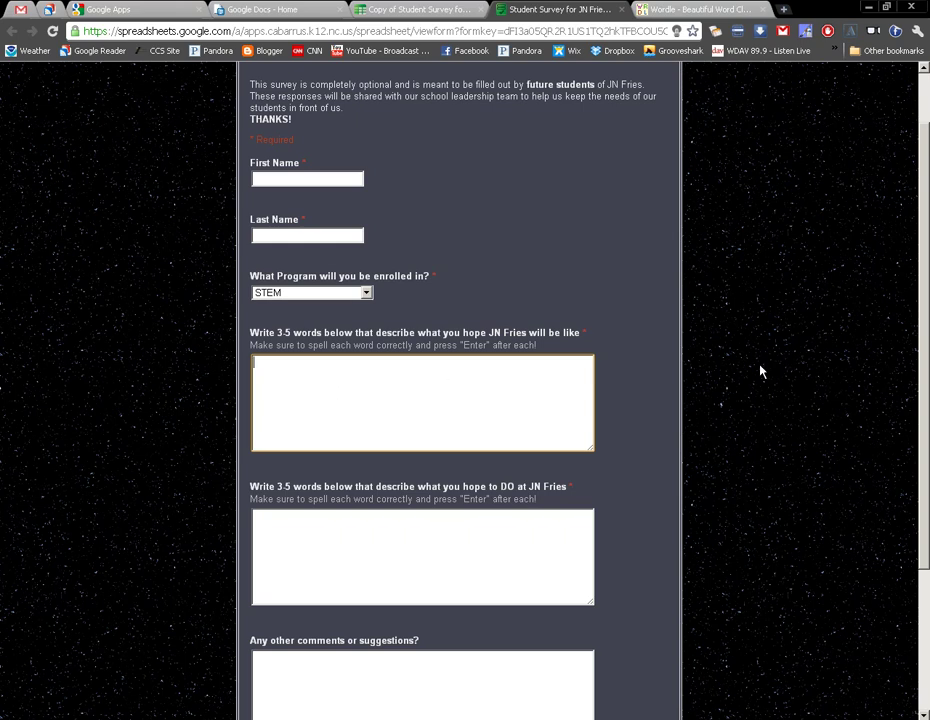
scroll(760, 372, "up", 1)
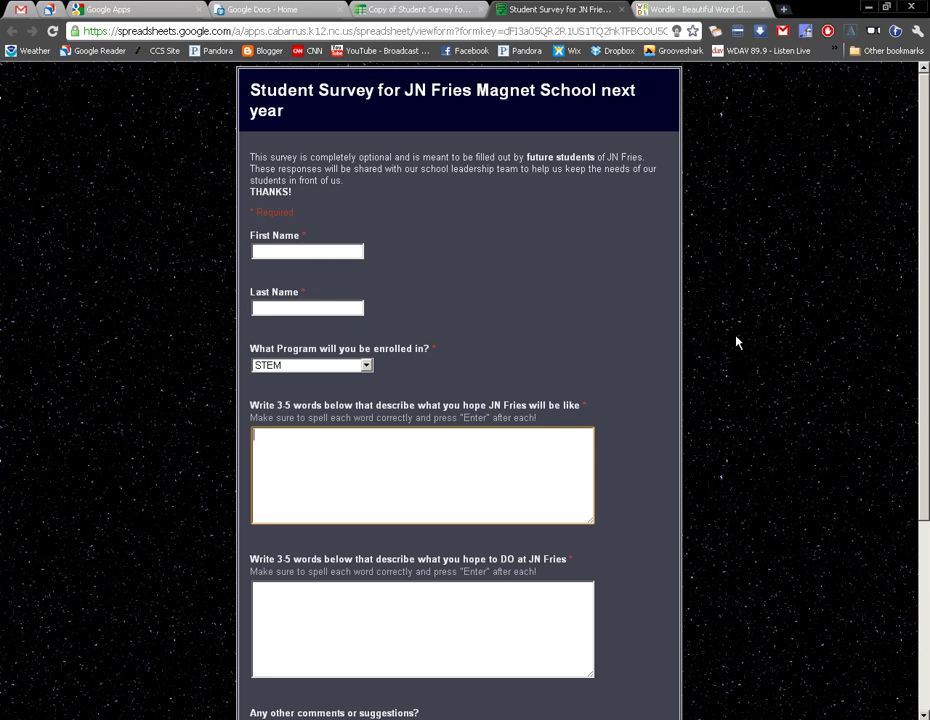
- Switch to the Copy of Student Survey spreadsheet and inspect the answers in C4 and C7
left_click(412, 8)
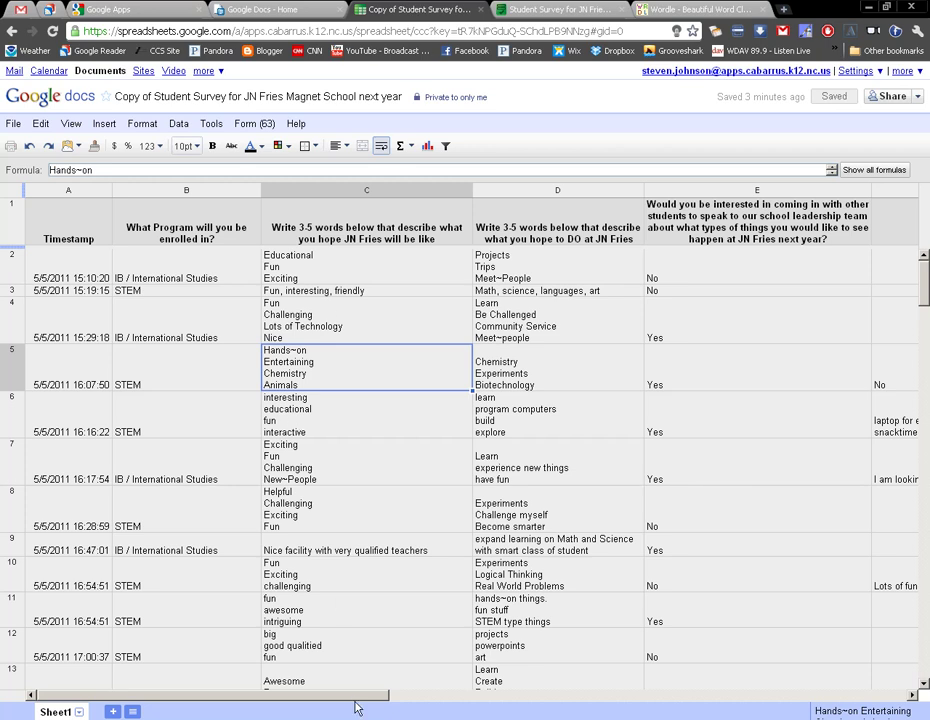
left_click_drag(365, 706, 322, 710)
scroll(320, 377, "down", 1)
scroll(315, 368, "up", 1)
left_click(288, 317)
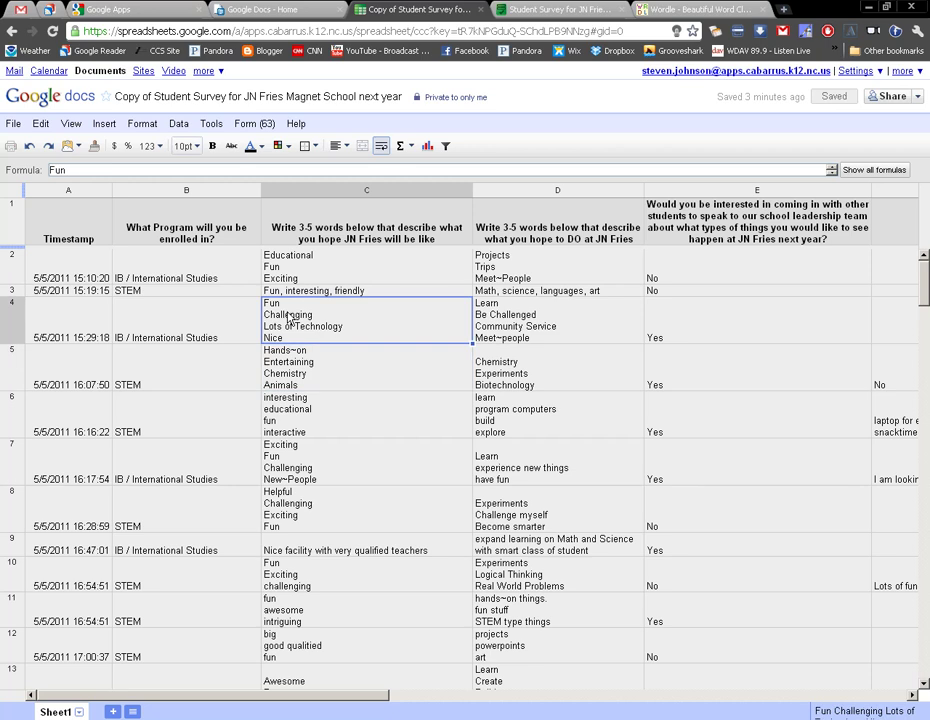
left_click(299, 457)
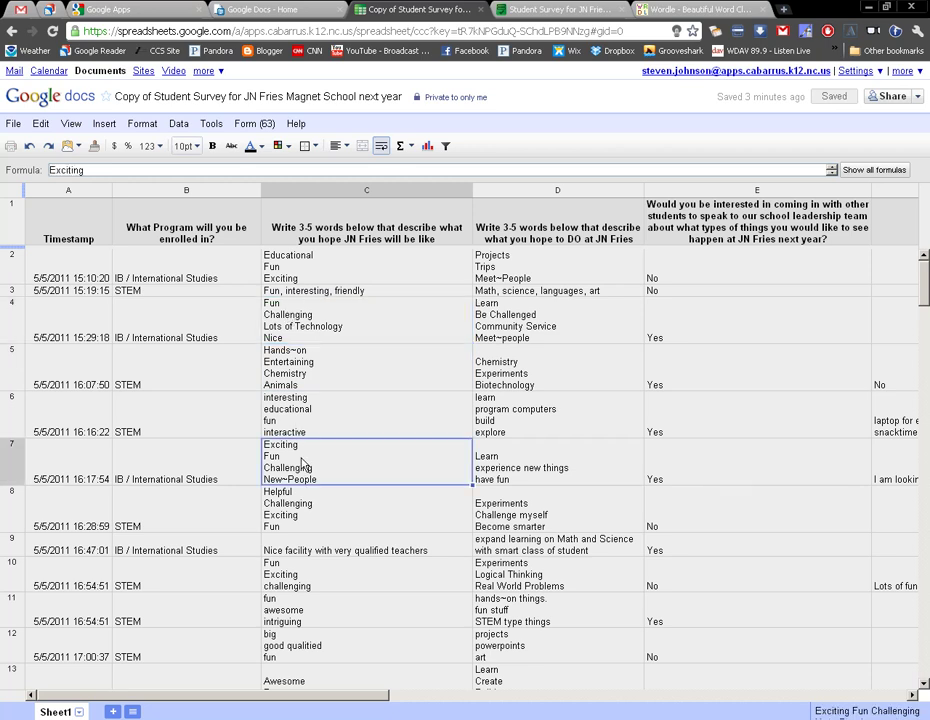
left_click(307, 327)
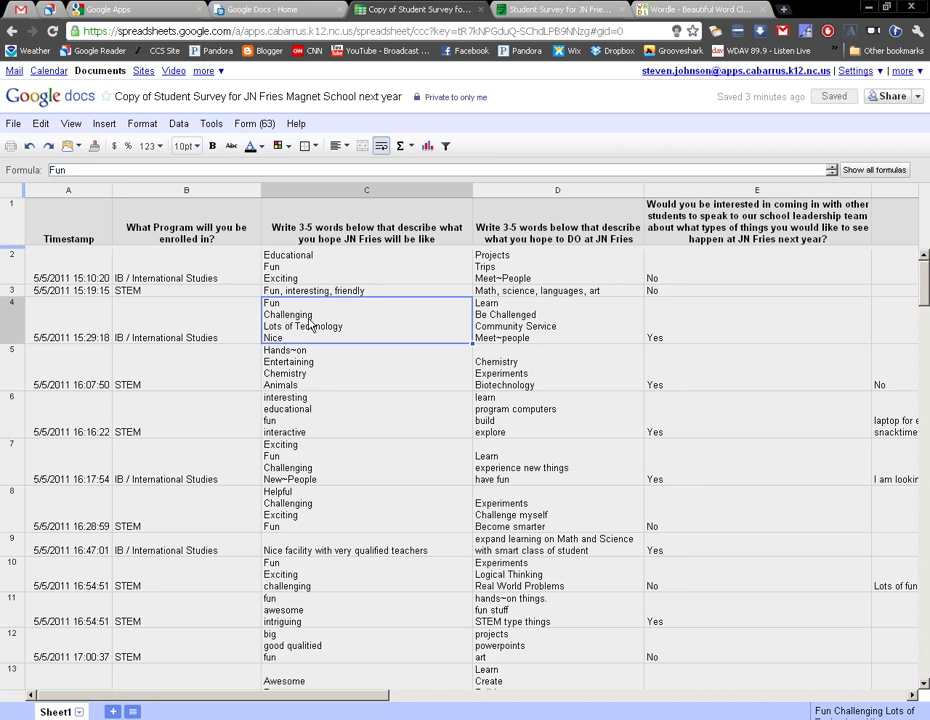
- Correct cell D4 from 'Be Challenged' to 'Be Challenging'
left_click(527, 322)
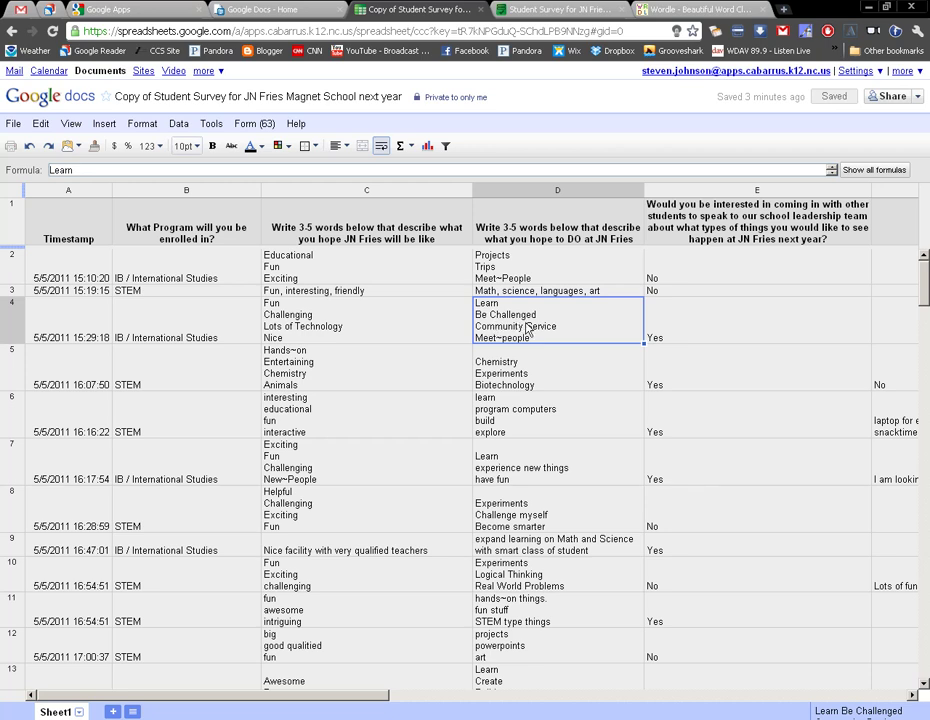
left_click(367, 320)
left_click(534, 326)
double_click(548, 320)
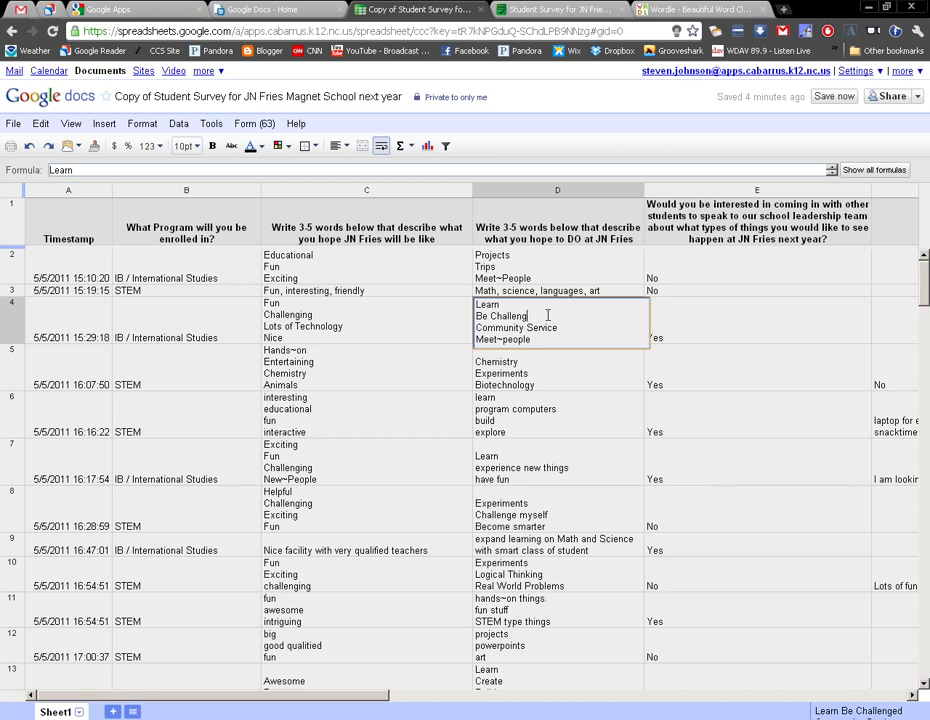
type("ing")
key("Return")
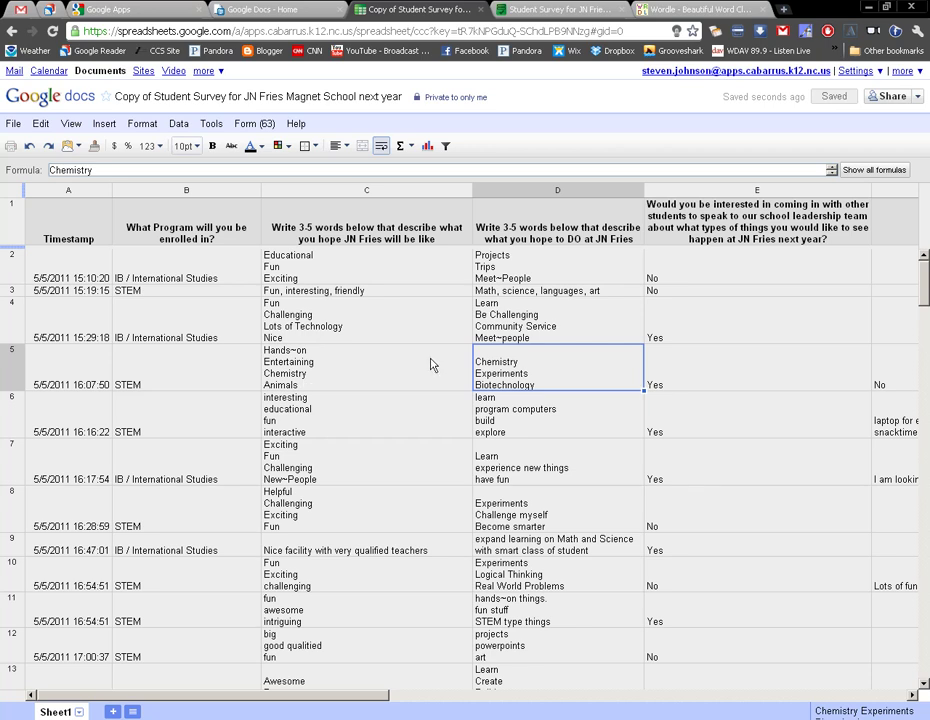
left_click(517, 338)
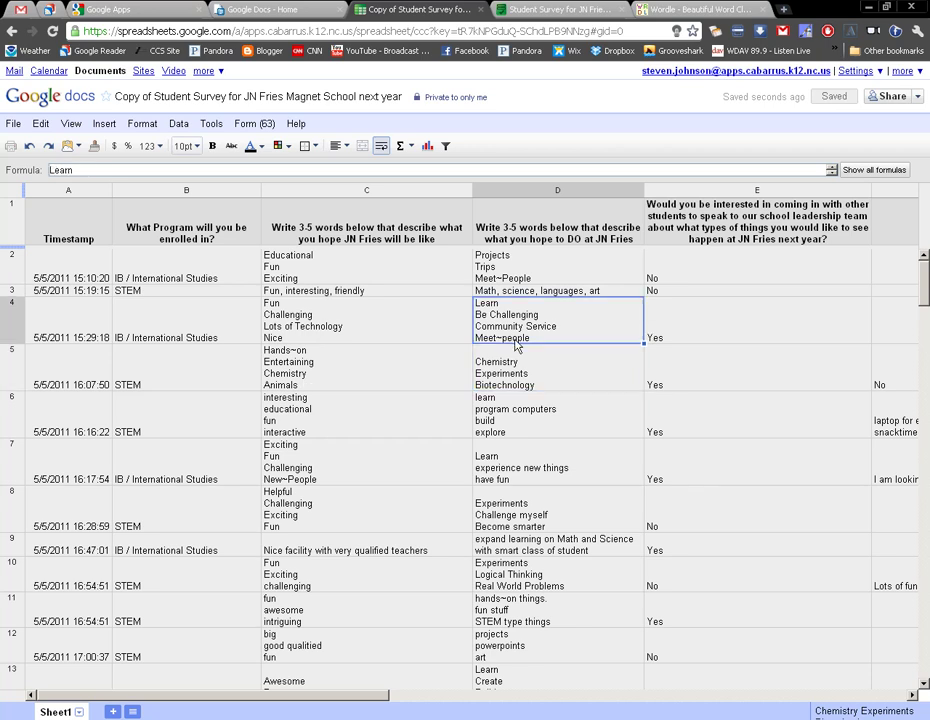
left_click(505, 275)
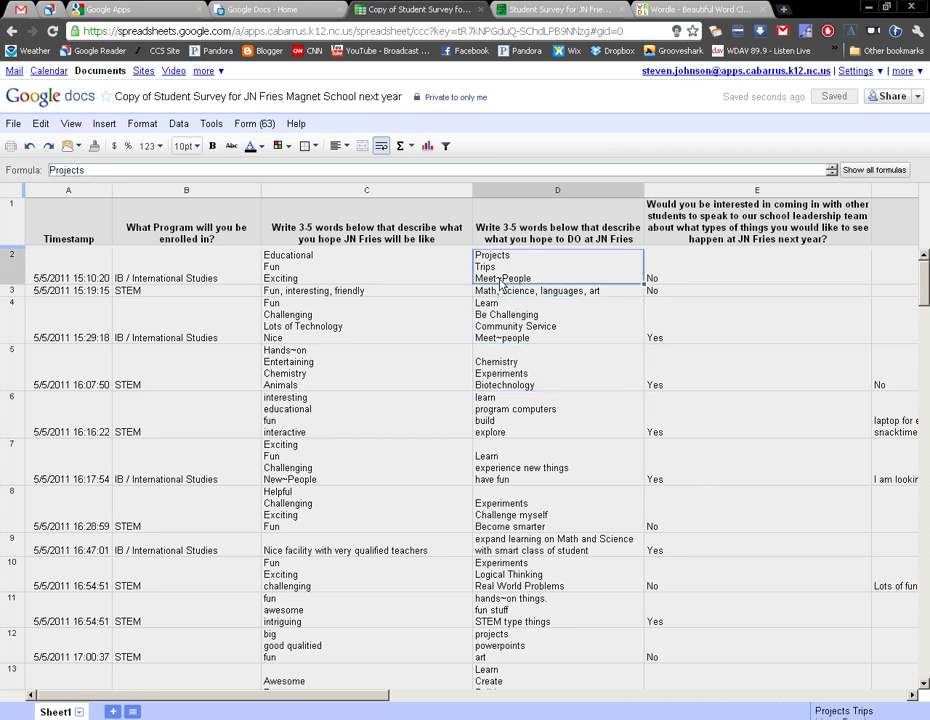
left_click(272, 382)
left_click(302, 481)
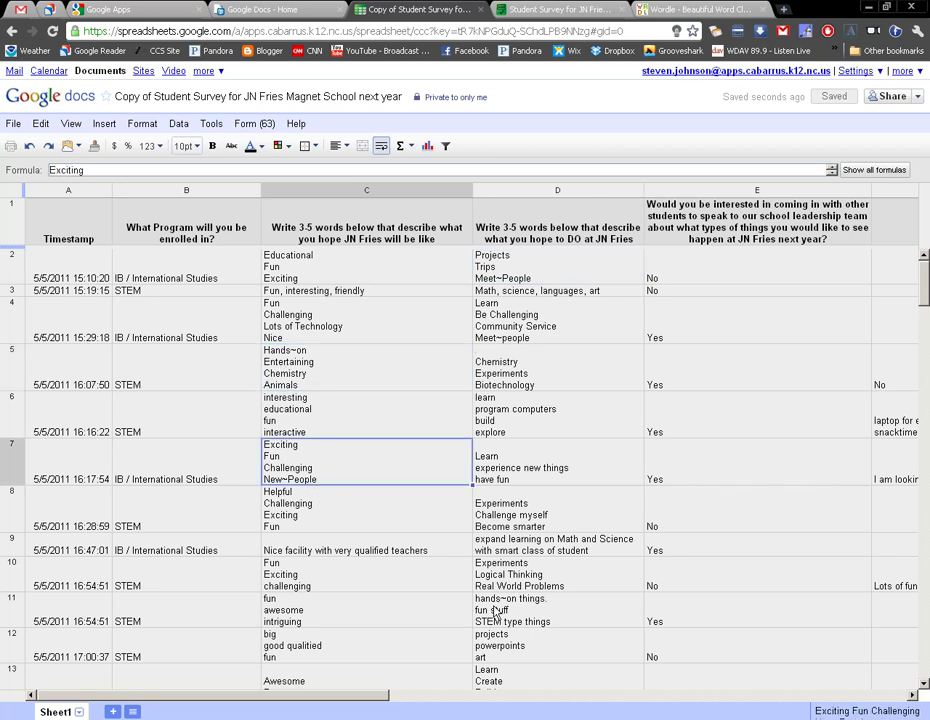
left_click(506, 280)
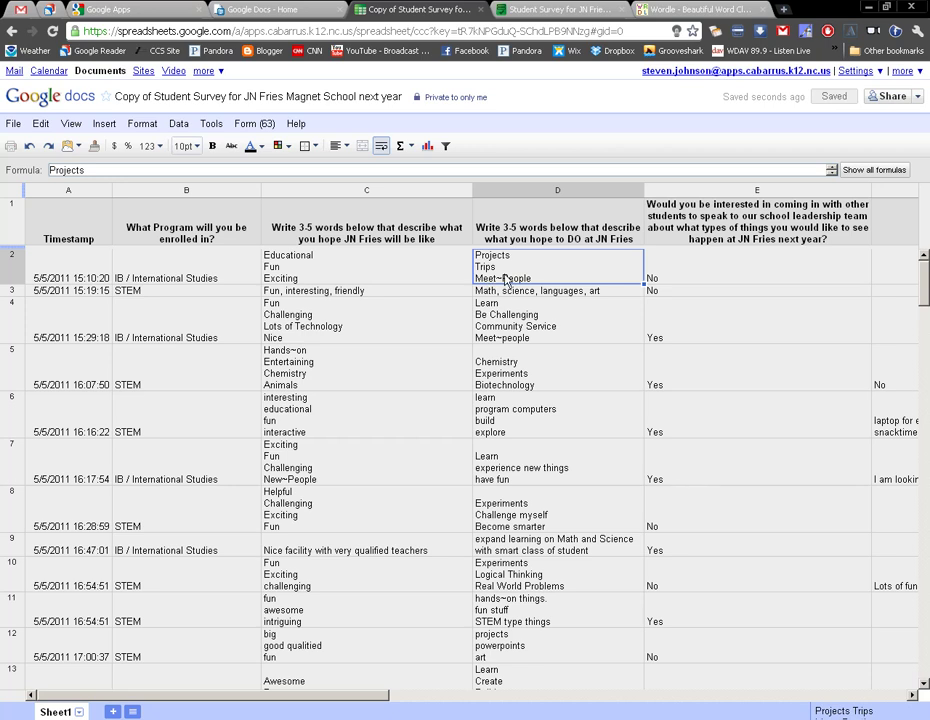
double_click(506, 280)
left_click(537, 281)
key("alt+Return")
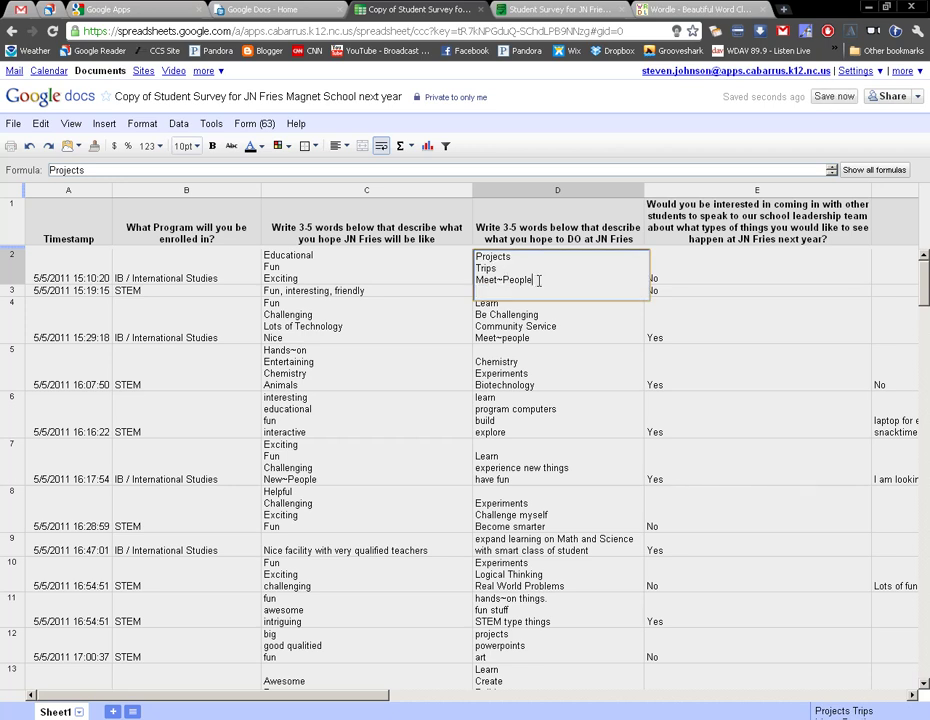
left_click(501, 281)
key("BackSpace")
type("~")
key("Return")
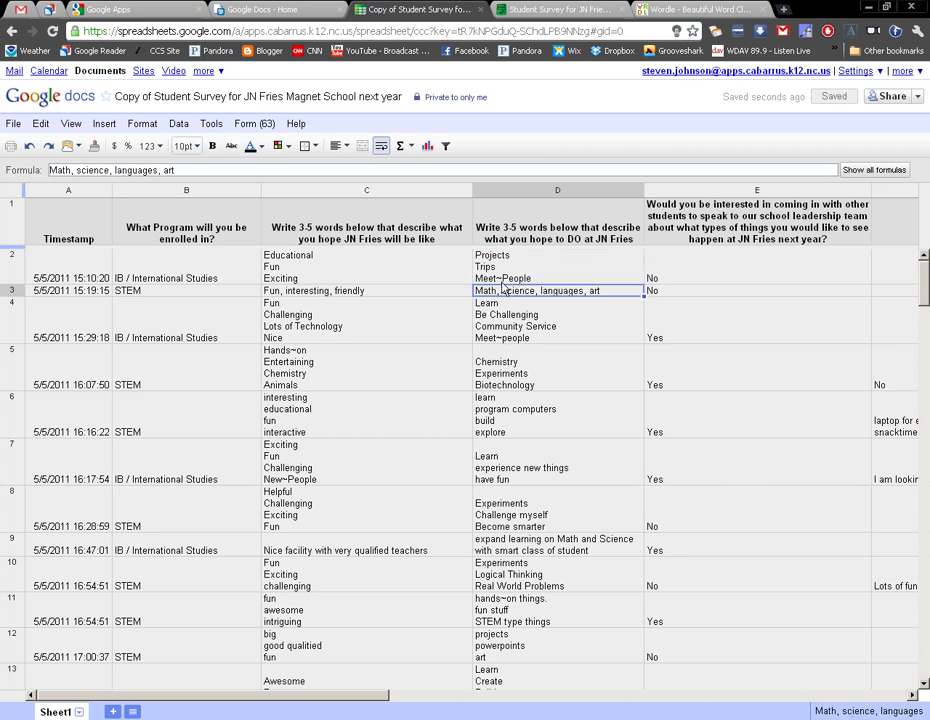
left_click(522, 282)
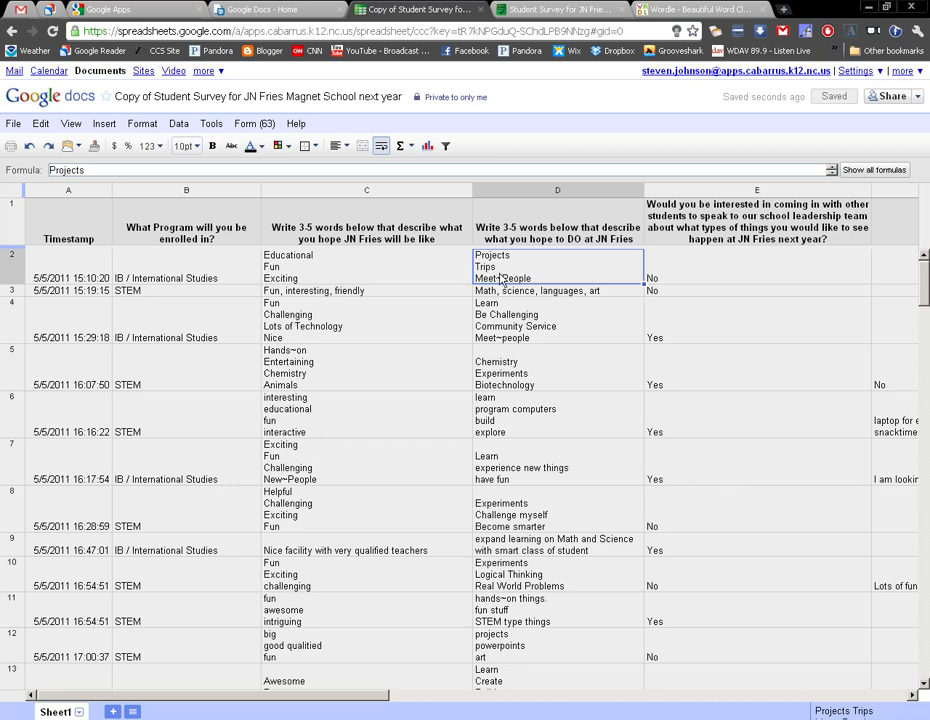
left_click(368, 328)
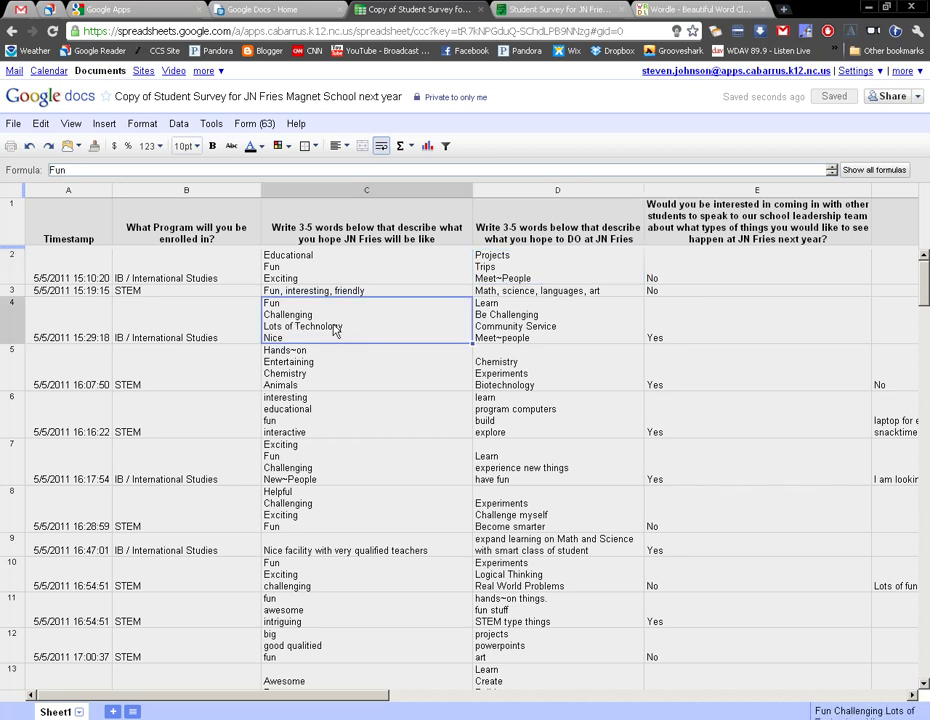
scroll(334, 320, "down", 5)
scroll(330, 350, "up", 5)
left_click(340, 274)
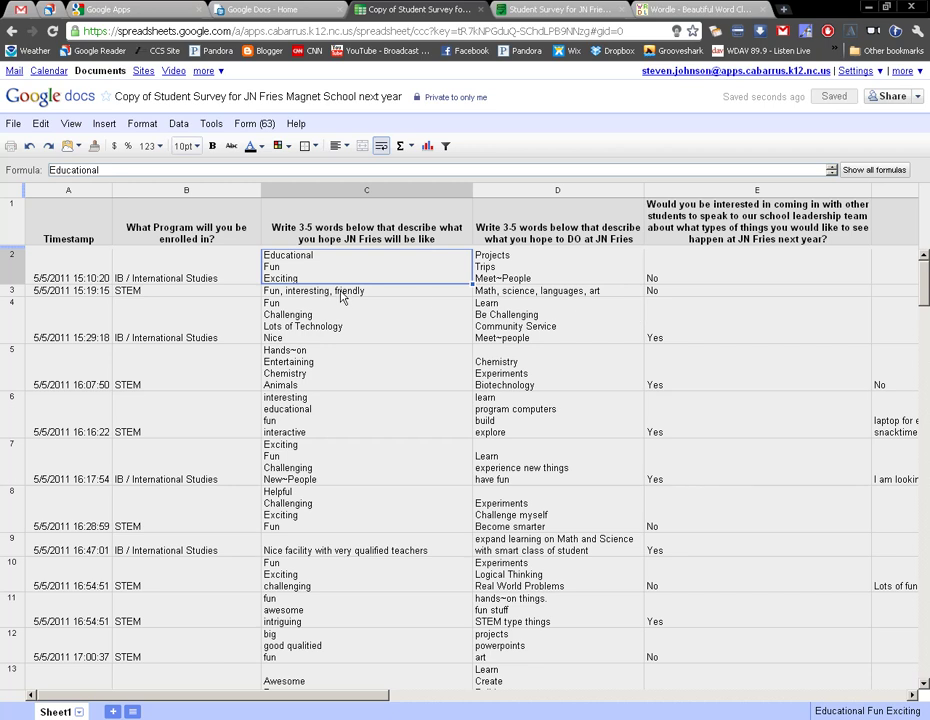
- Delete columns A through C from the copied survey sheet
left_click(394, 328)
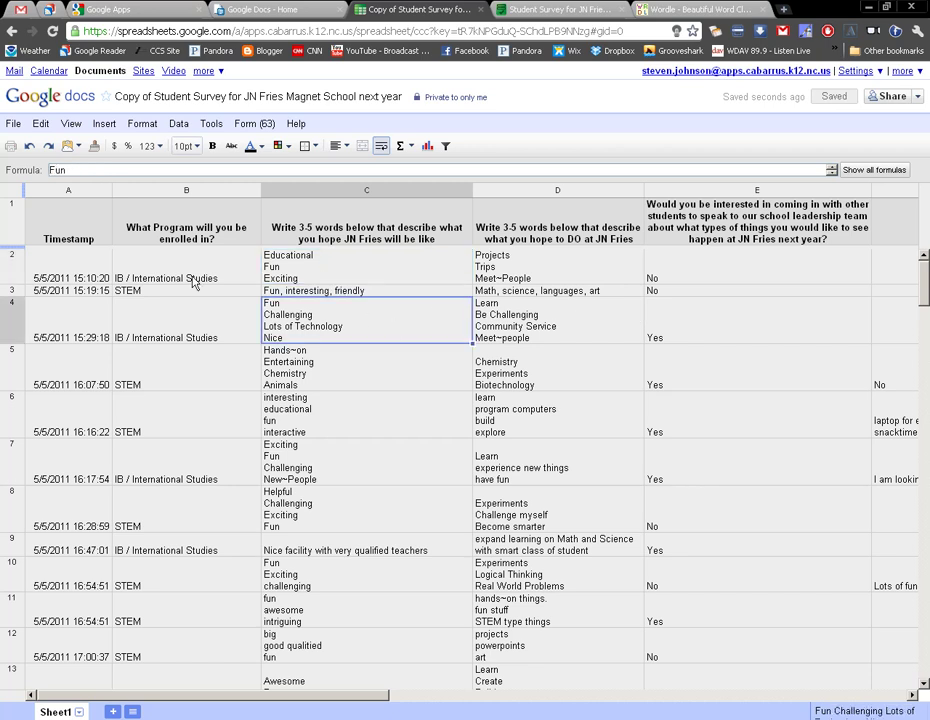
left_click_drag(55, 190, 363, 190)
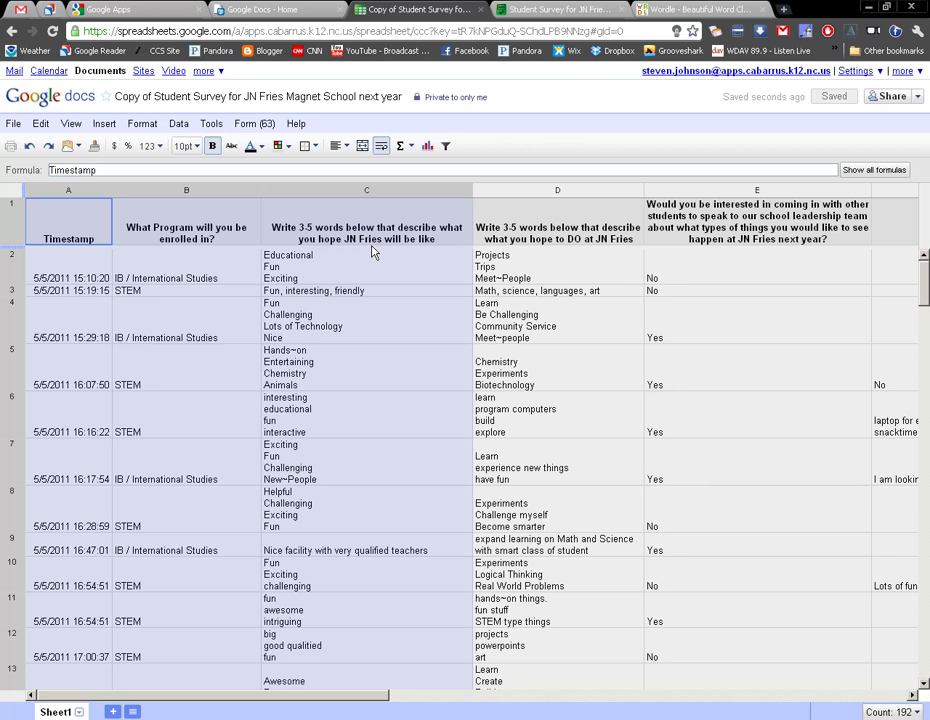
right_click(365, 191)
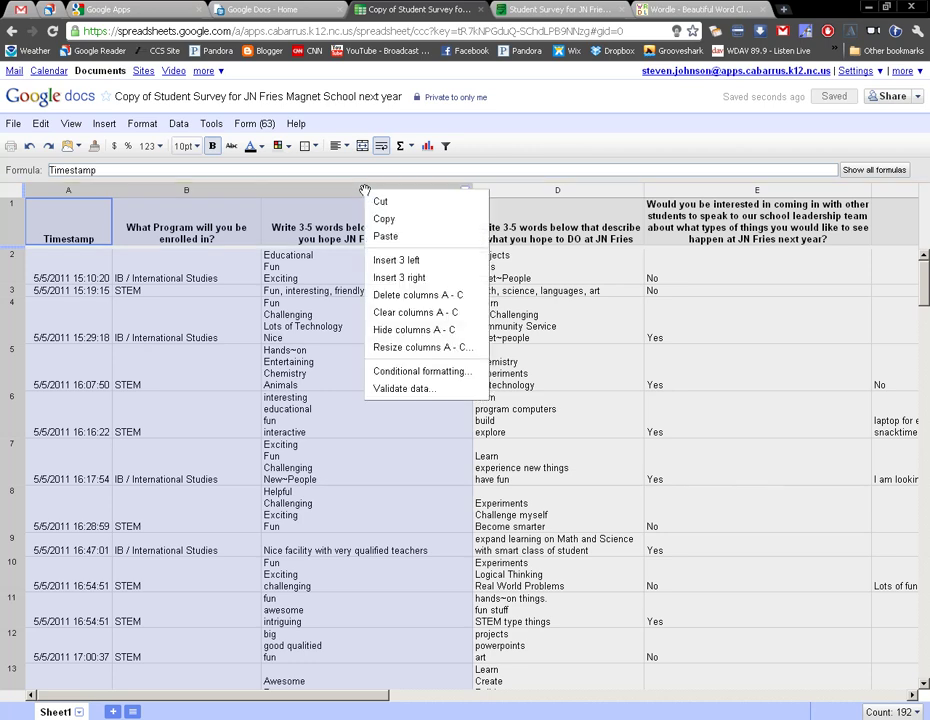
left_click(432, 295)
left_click(490, 390)
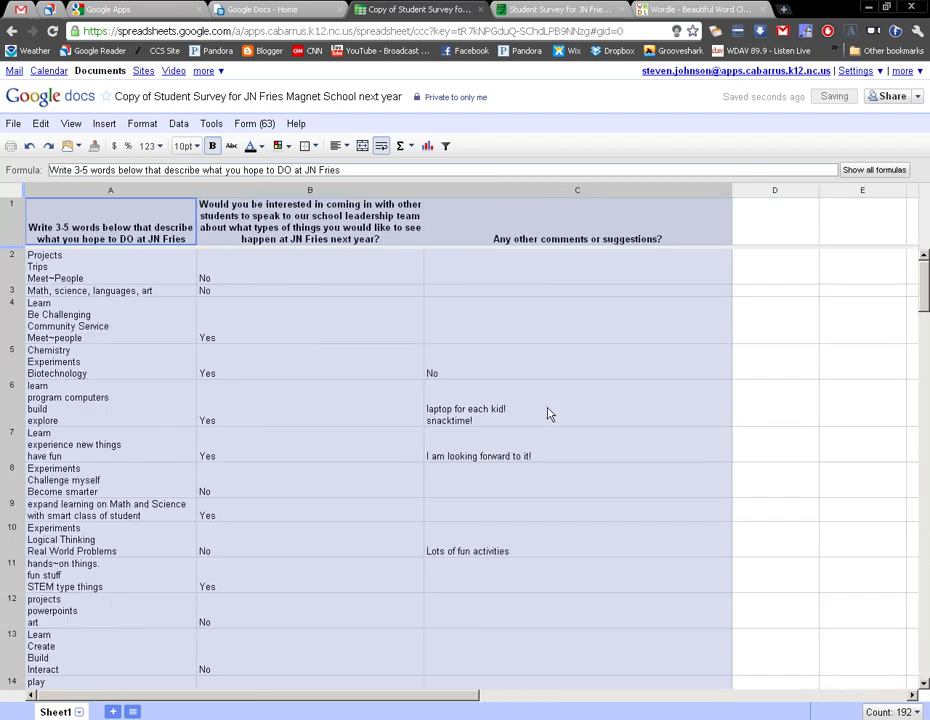
- Delete columns B and C, leaving only the 'DO at JN Fries' answers
left_click(287, 392)
left_click_drag(265, 190, 517, 226)
right_click(512, 196)
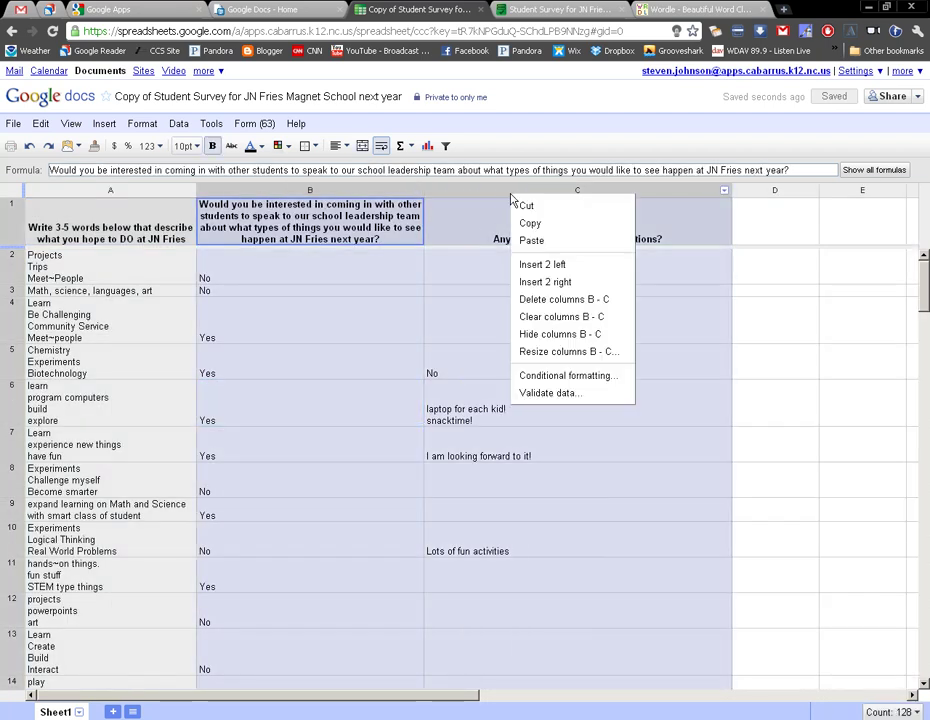
left_click(562, 299)
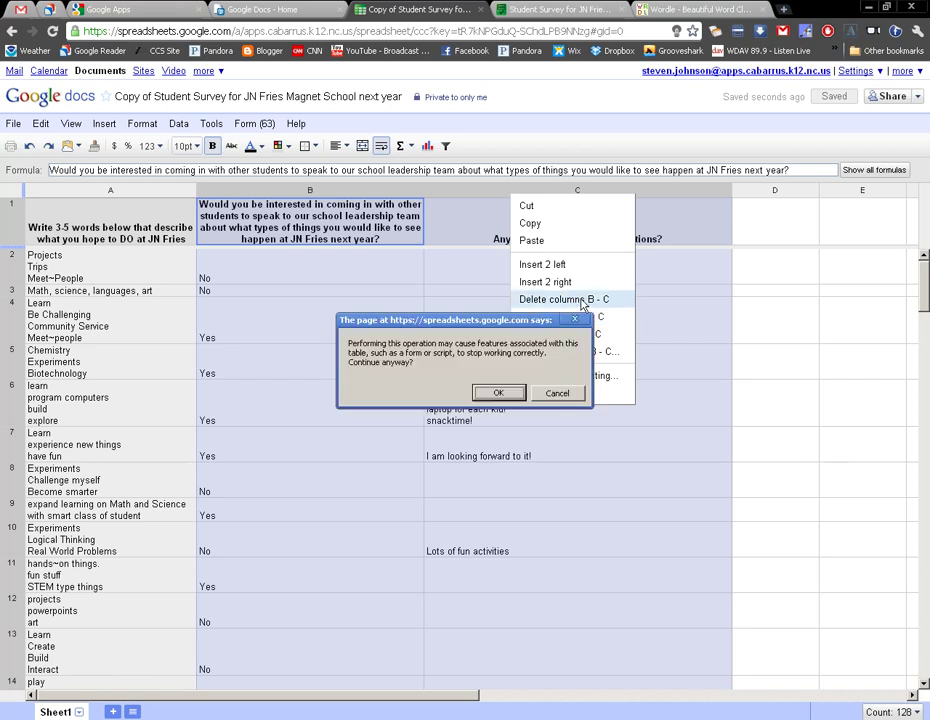
left_click(498, 395)
left_click(94, 368)
scroll(114, 456, "down", 3)
scroll(114, 456, "up", 3)
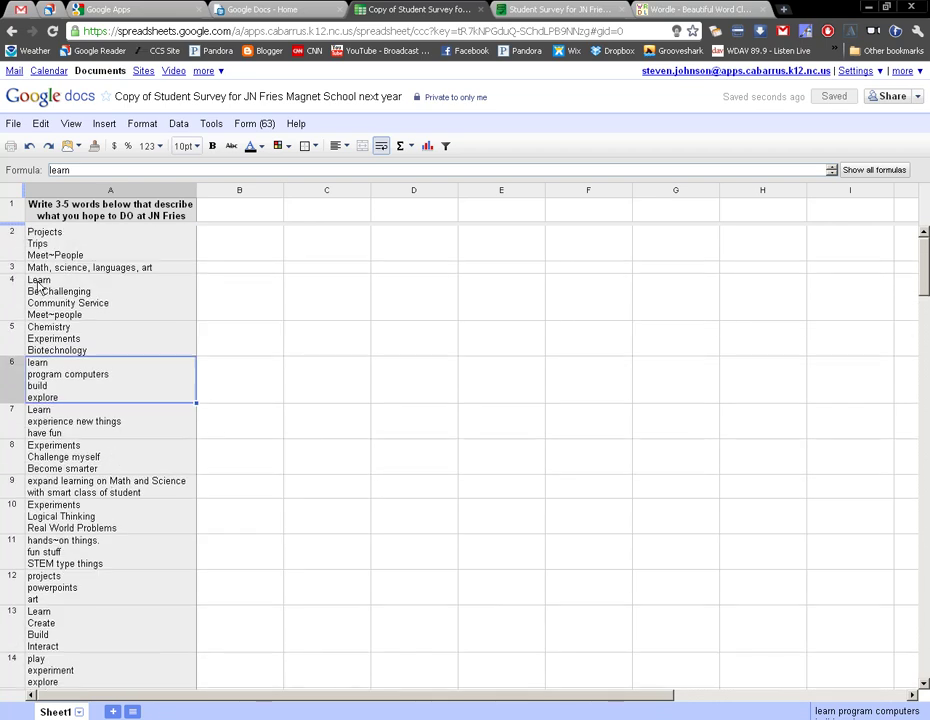
left_click(13, 123)
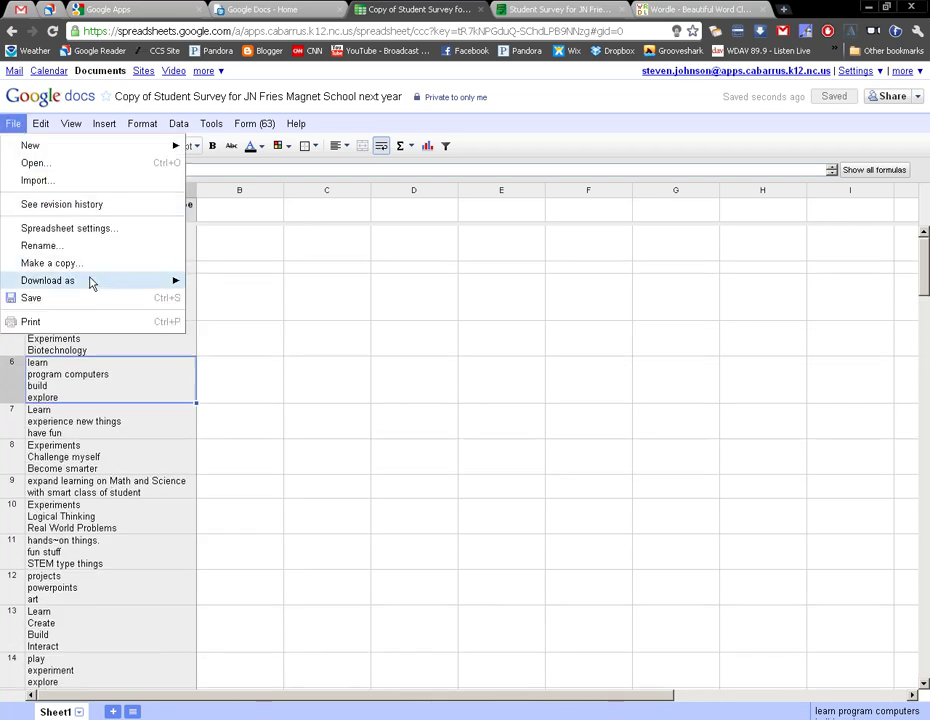
- Download the one-column survey sheet as a PDF
mouse_move(145, 286)
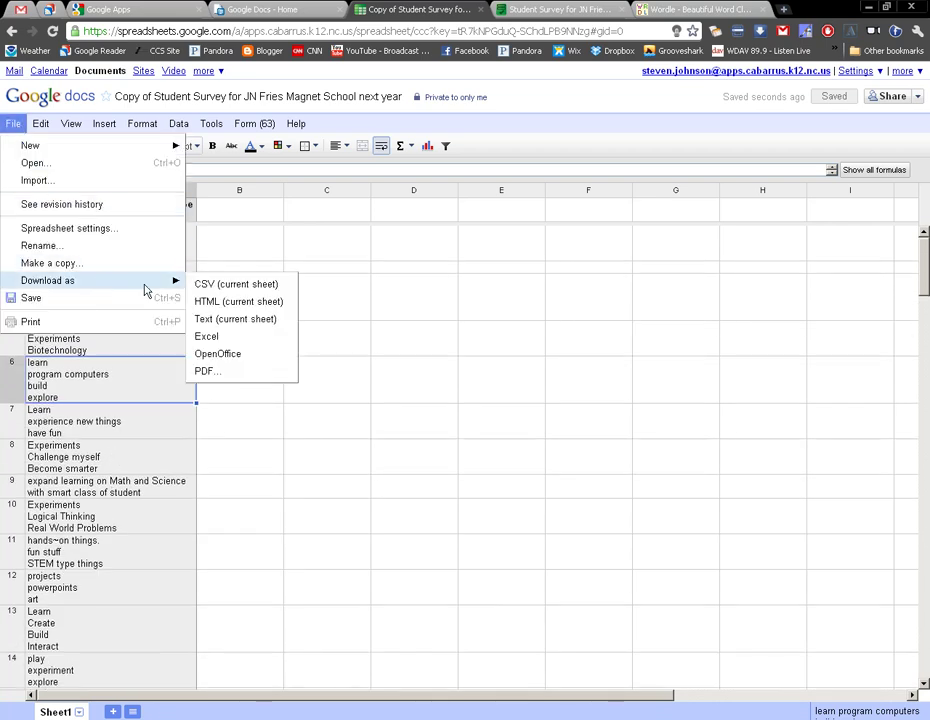
left_click(204, 371)
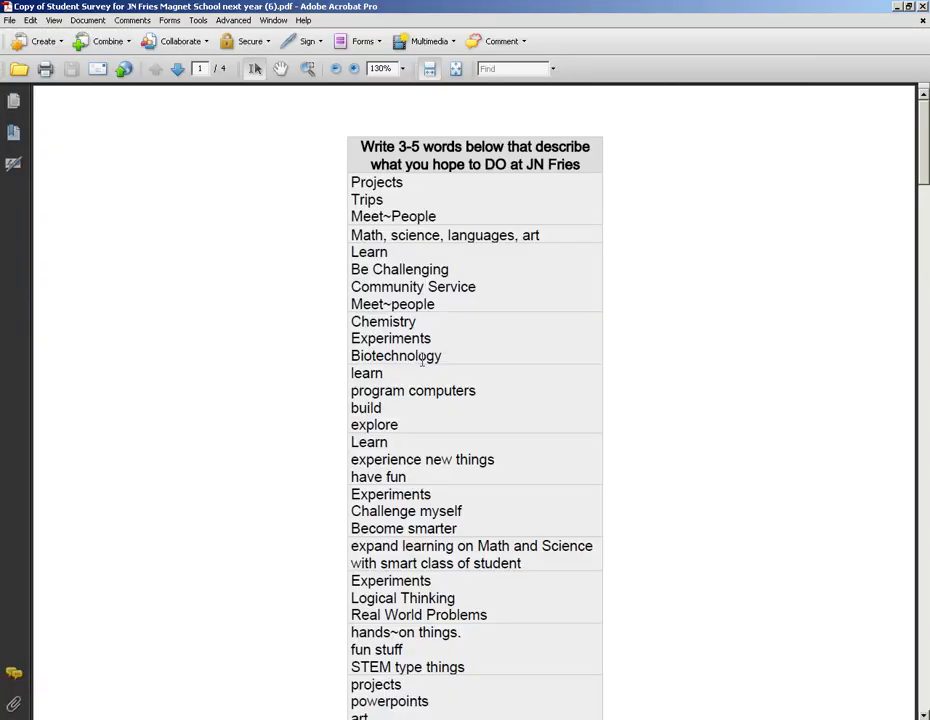
- In the exported PDF, select the answer text from 'Projects' through 'make friends'
scroll(398, 357, "down", 5)
scroll(398, 357, "up", 5)
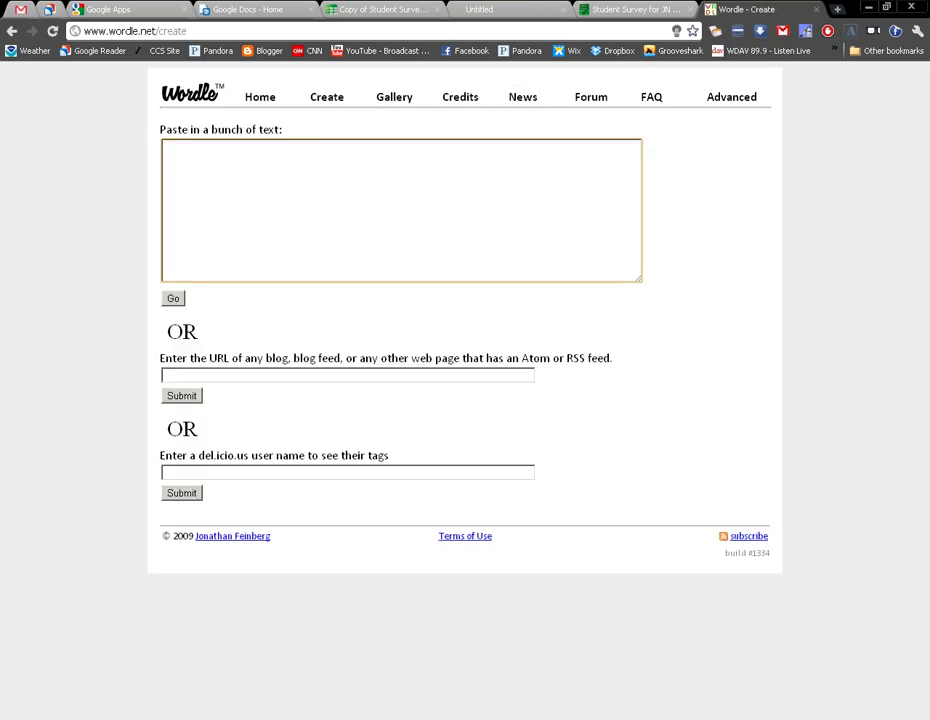
left_click(590, 718)
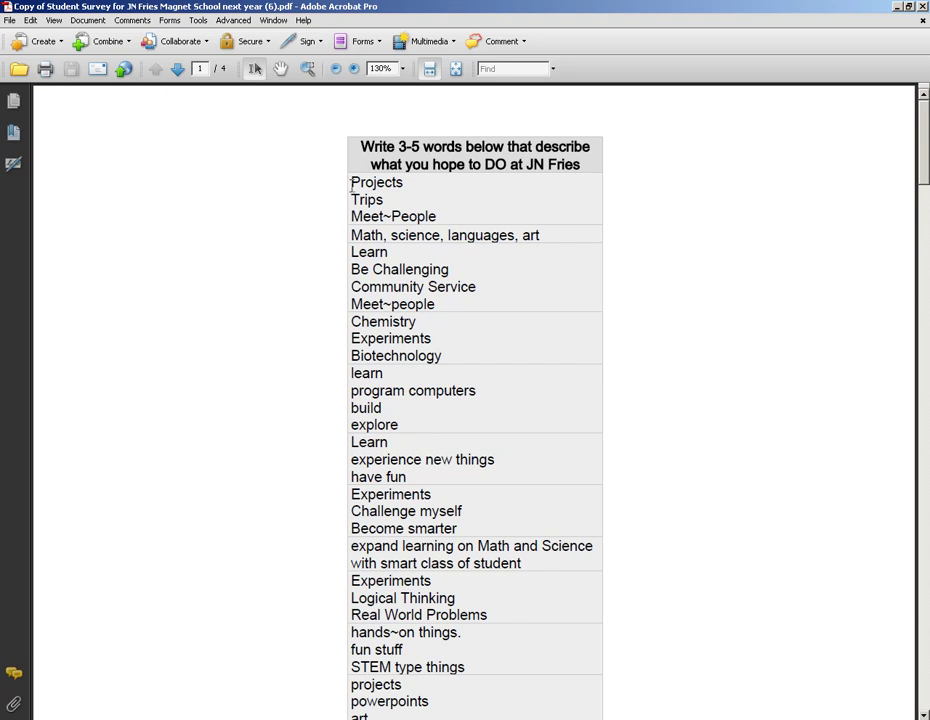
left_click_drag(351, 187, 436, 418)
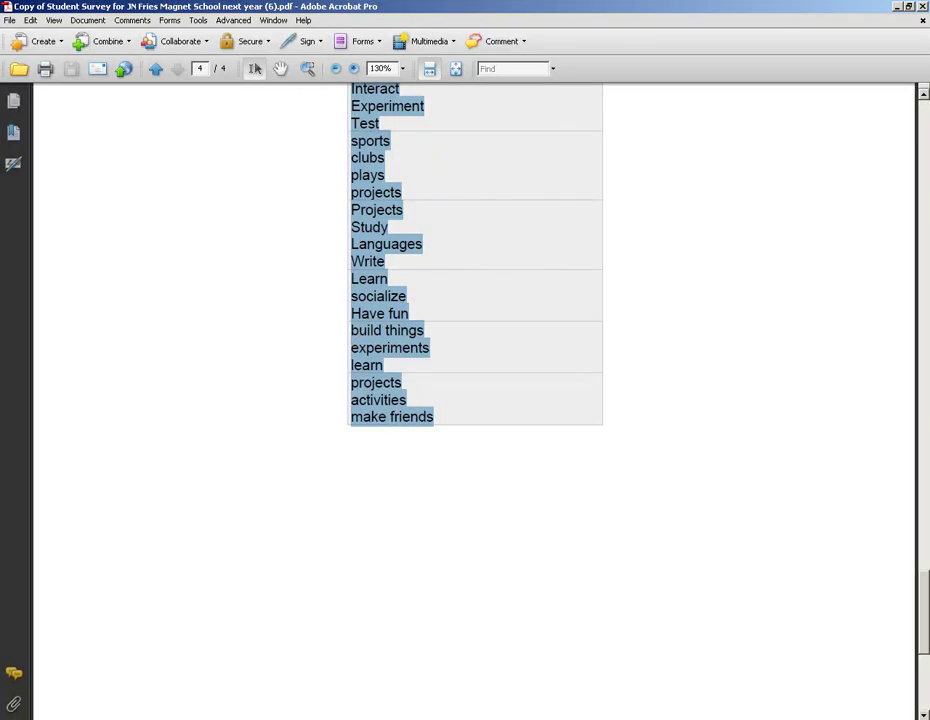
- Paste the copied survey answers into Wordle's Create box and generate the cloud
key("alt+Tab")
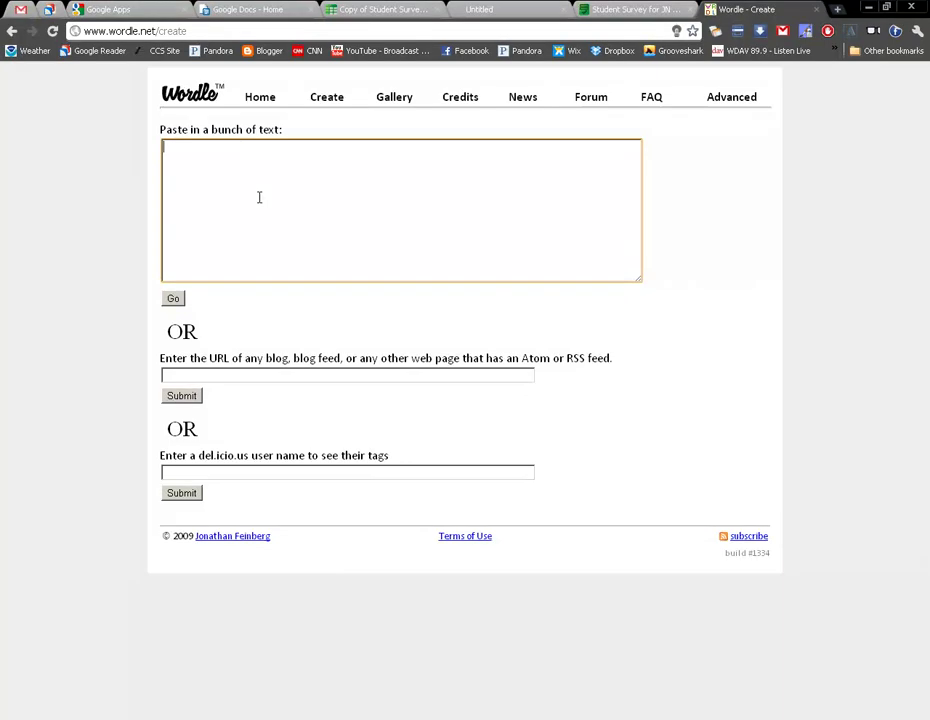
key("ctrl+v")
left_click(177, 299)
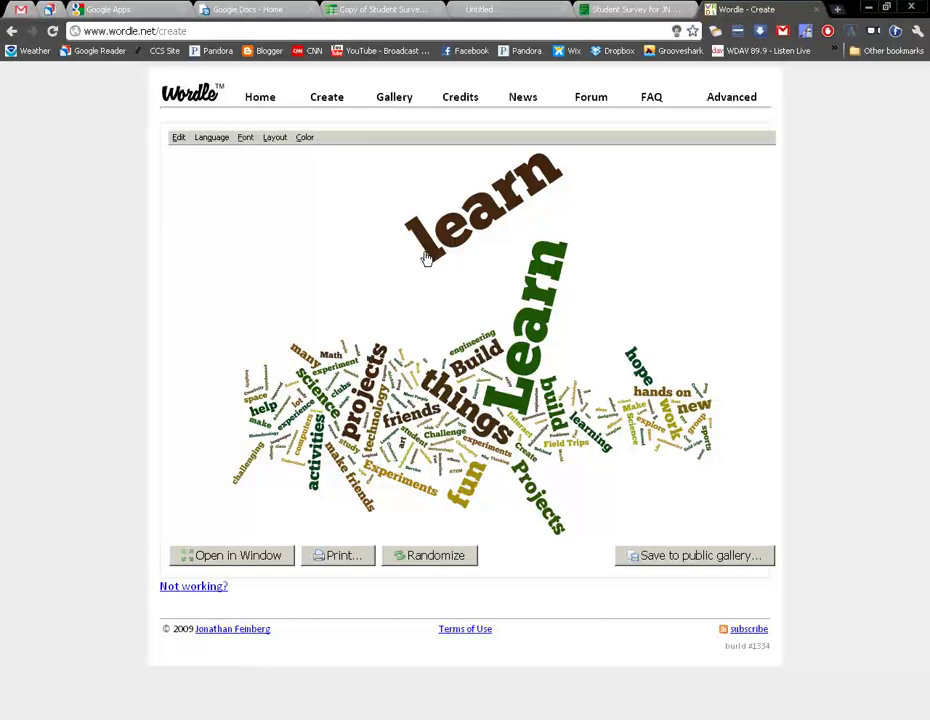
- Set the layout to Mostly Horizontal and merge case variants like 'learn' and 'Learn'
left_click(303, 275)
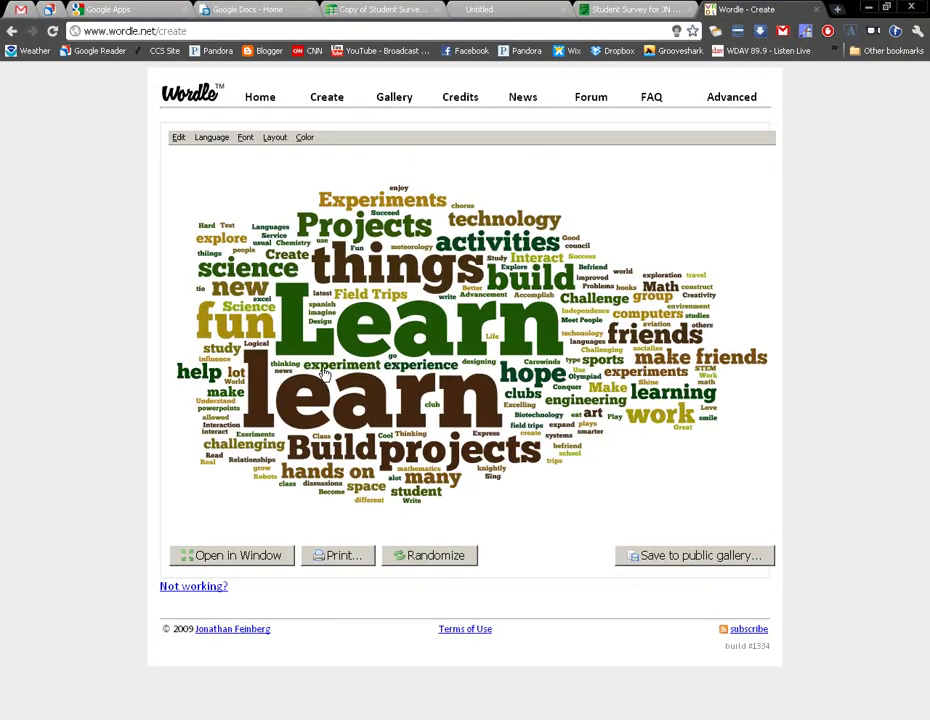
left_click(211, 137)
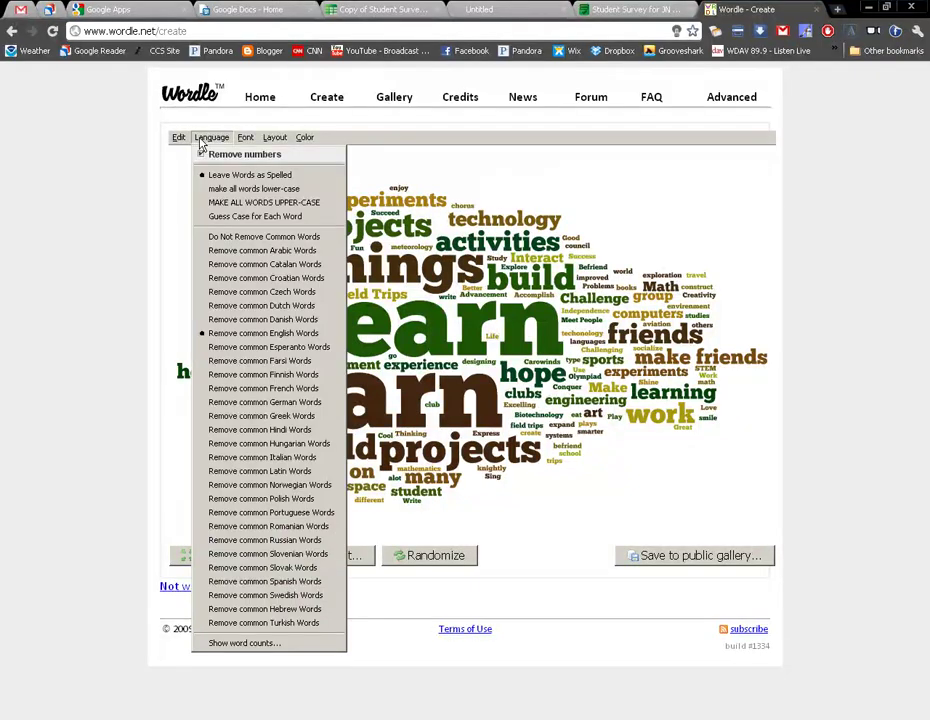
left_click(227, 219)
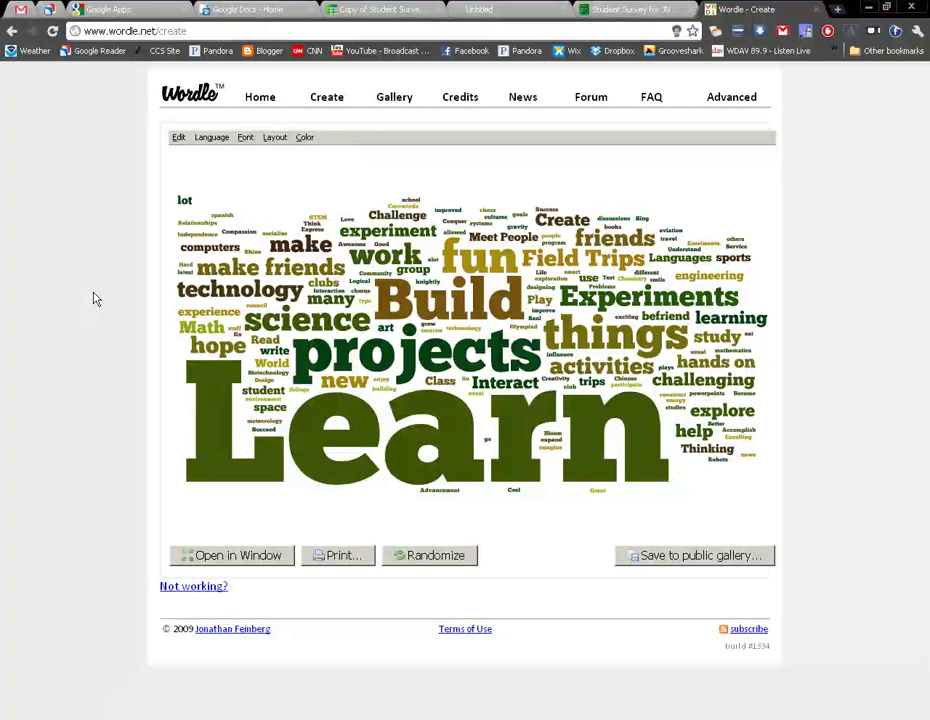